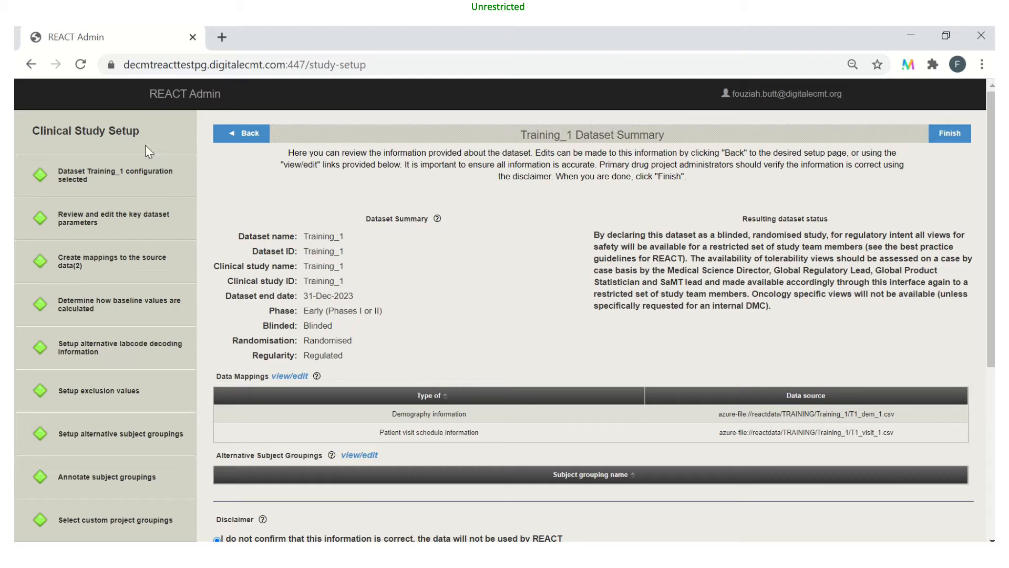
# Start a new data source in the Training_1 data mappings with Drug dose information as its data type.
pyautogui.click(100, 267)
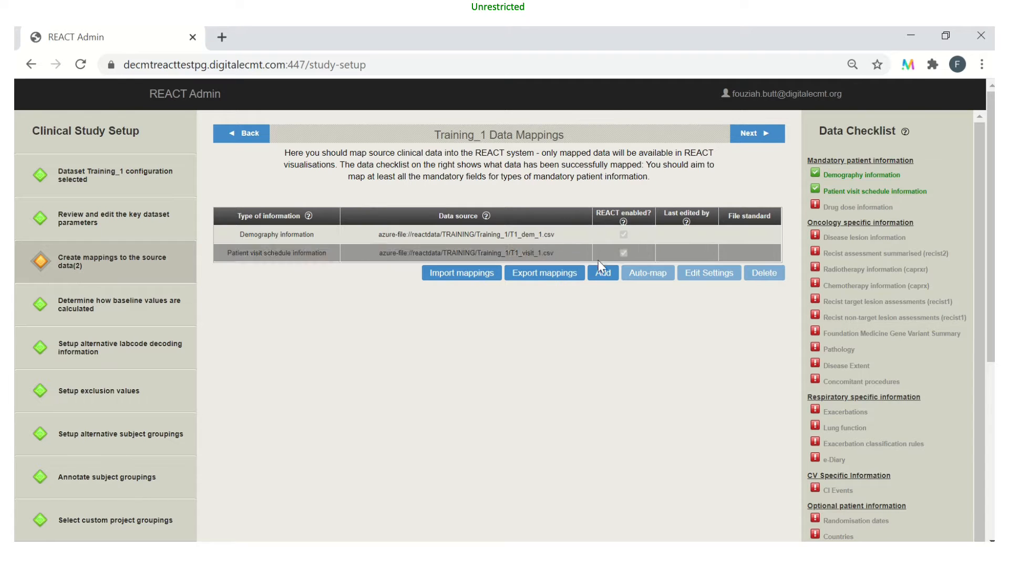
pyautogui.click(603, 274)
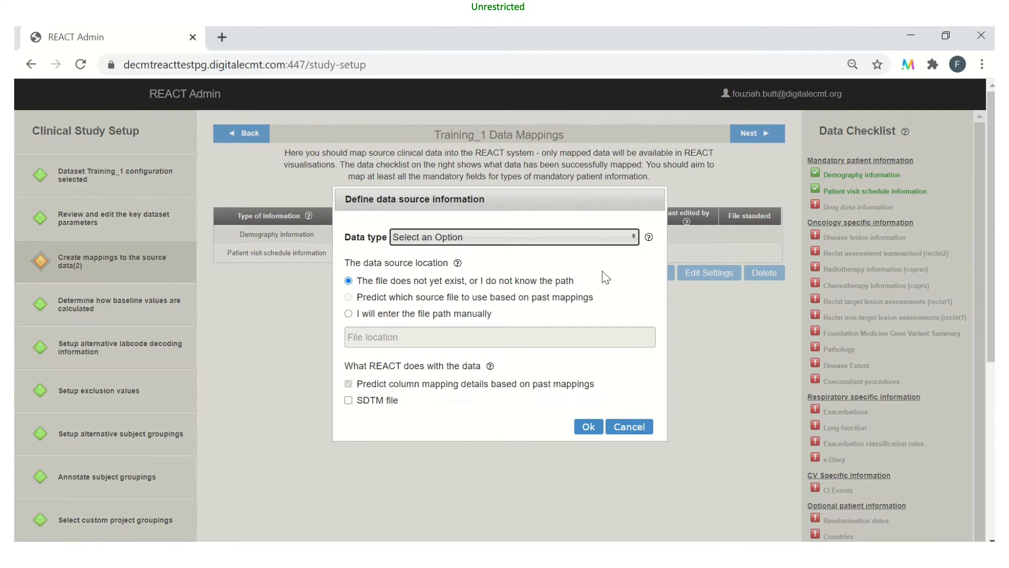
pyautogui.click(635, 237)
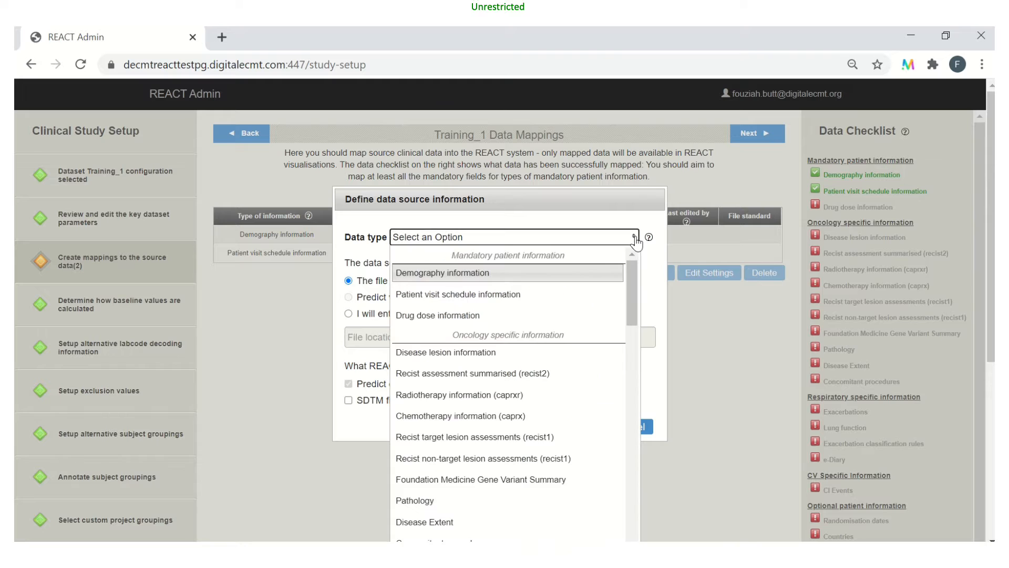
pyautogui.click(436, 315)
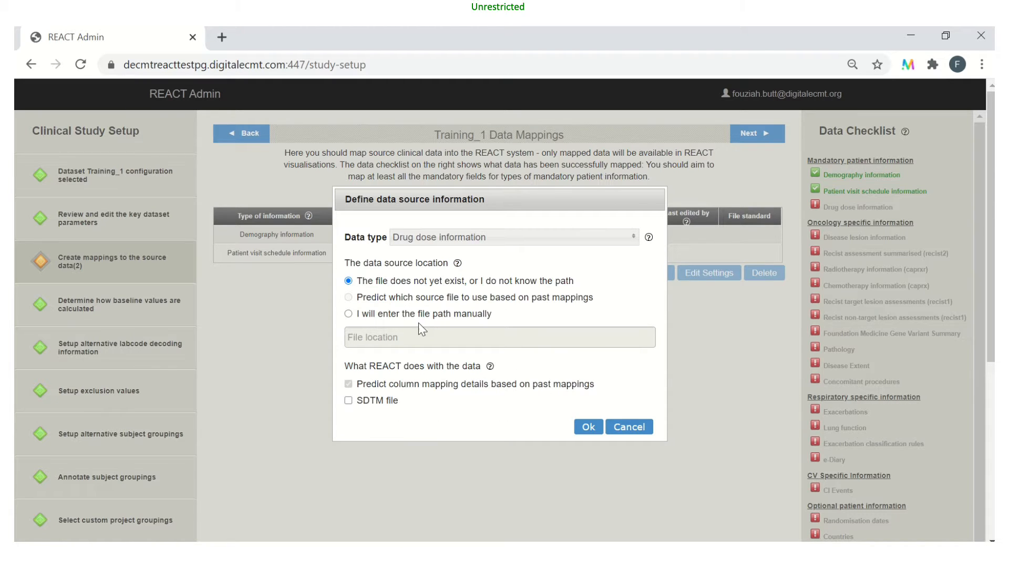
# Define the source by manual path azure-file://reactdata/TRAINING/Training_1/T1_dose_1.csv with column mapping prediction turned off, and confirm it.
pyautogui.click(349, 314)
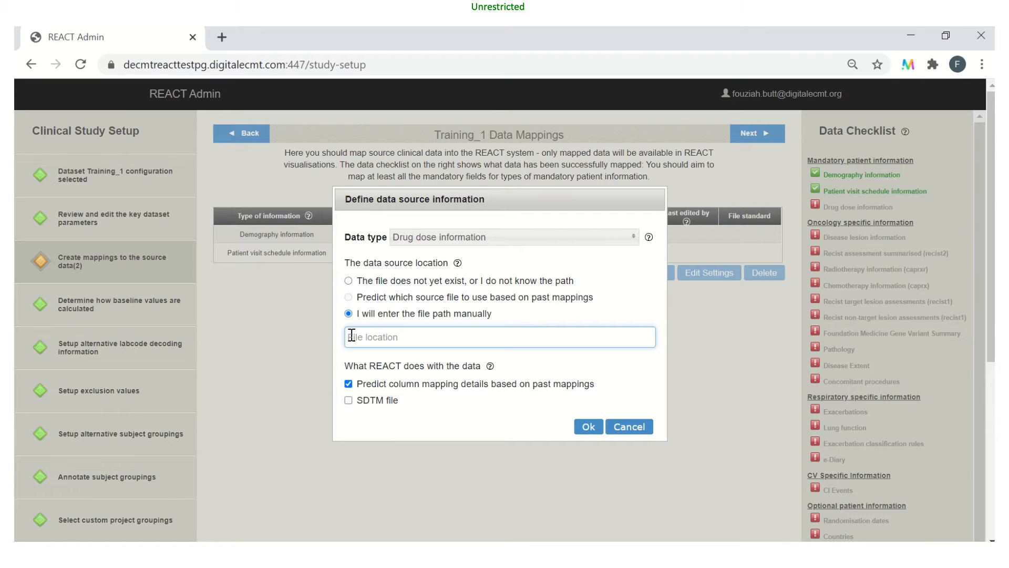
pyautogui.write('azure')
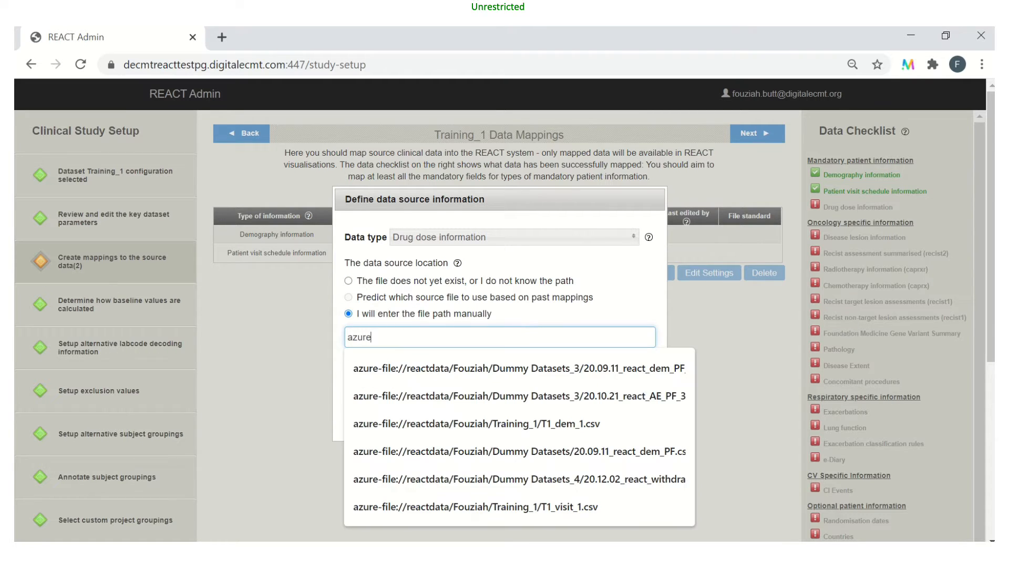
pyautogui.write('-file://reactdata/TRAI')
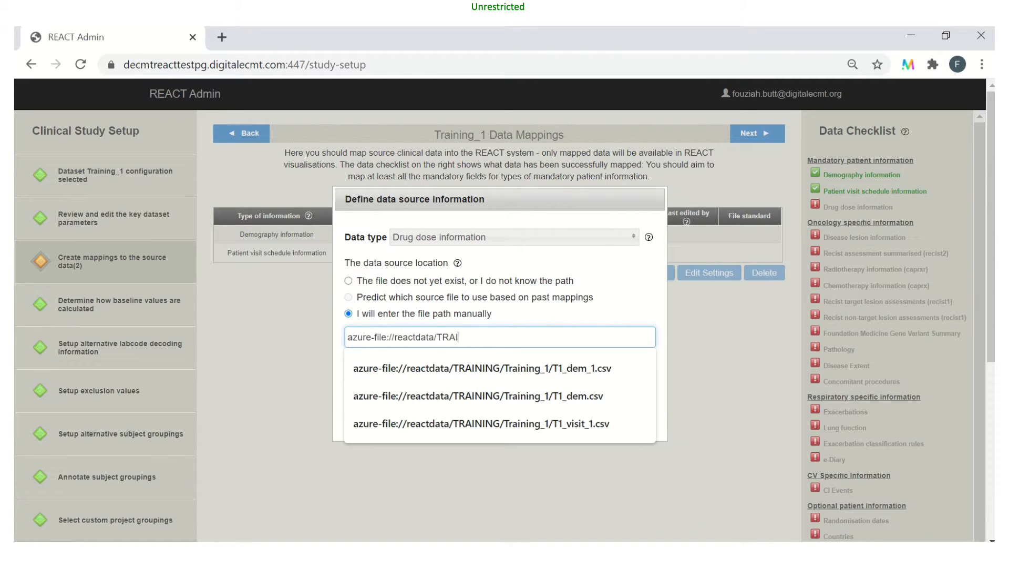
pyautogui.write('NING/Training_1/T1_Dose')
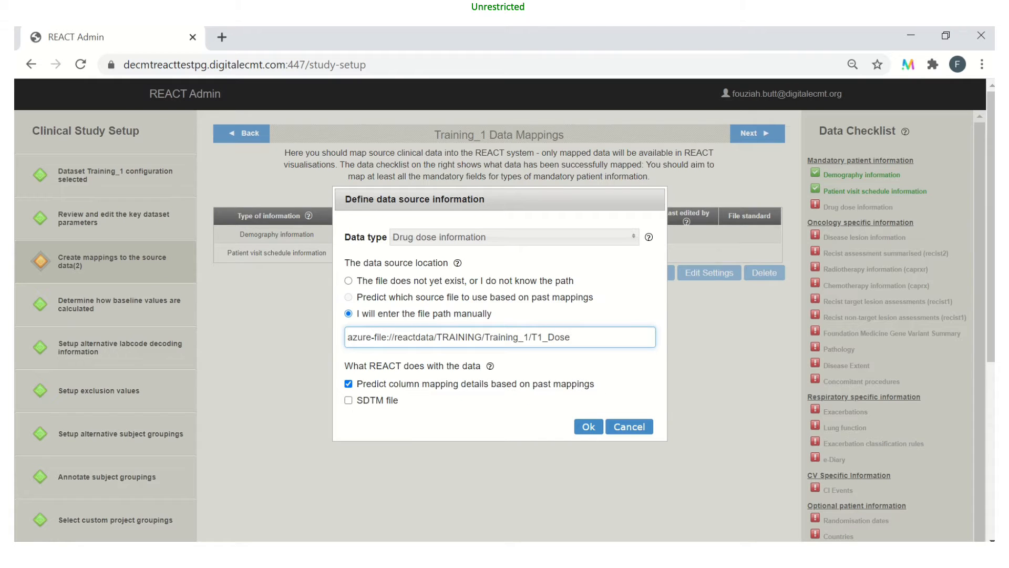
pyautogui.press('BackSpace')
pyautogui.press('BackSpace')
pyautogui.press('BackSpace')
pyautogui.press('BackSpace')
pyautogui.write('d')
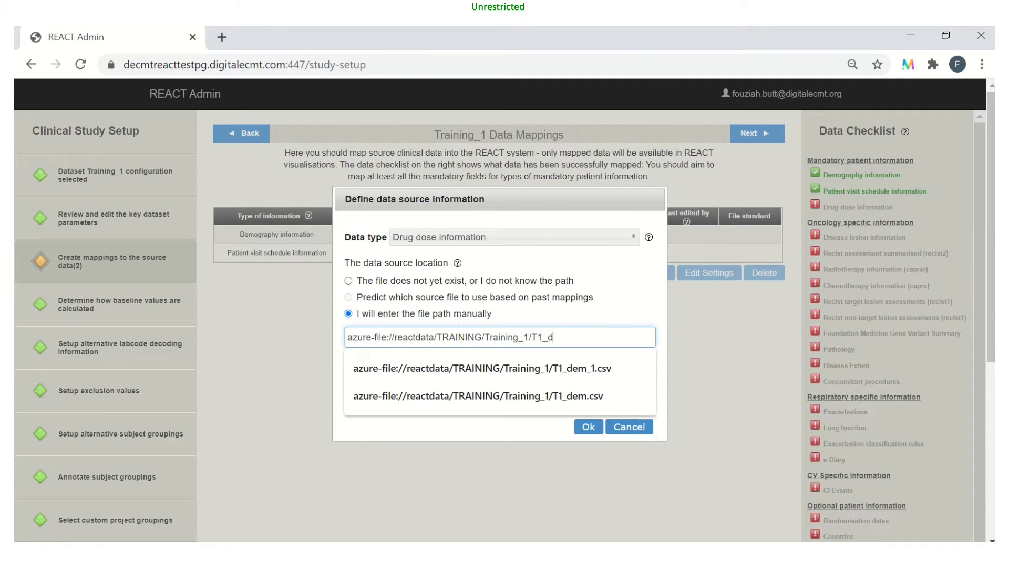
pyautogui.write('ose')
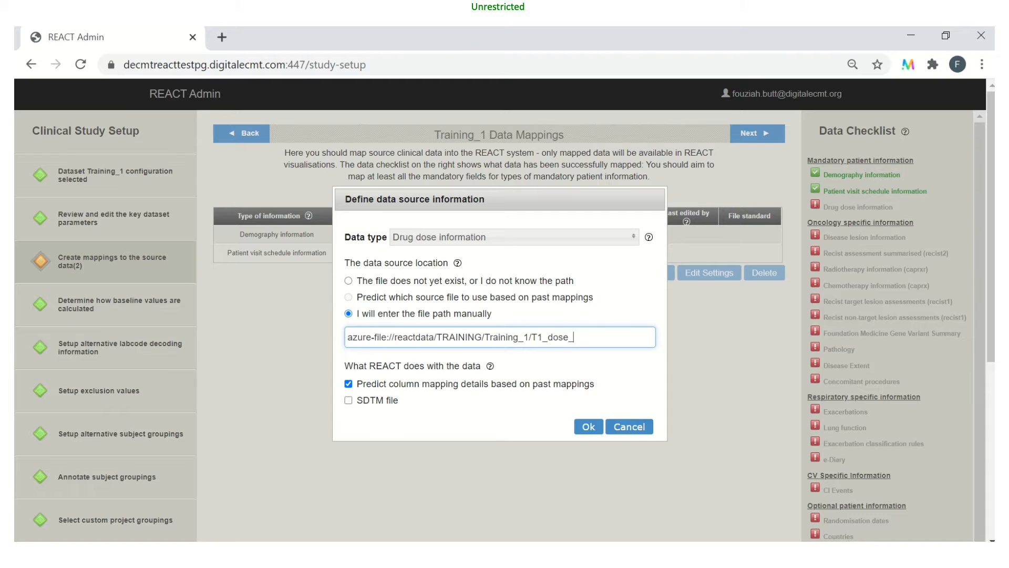
pyautogui.write('_1.csv')
pyautogui.click(349, 384)
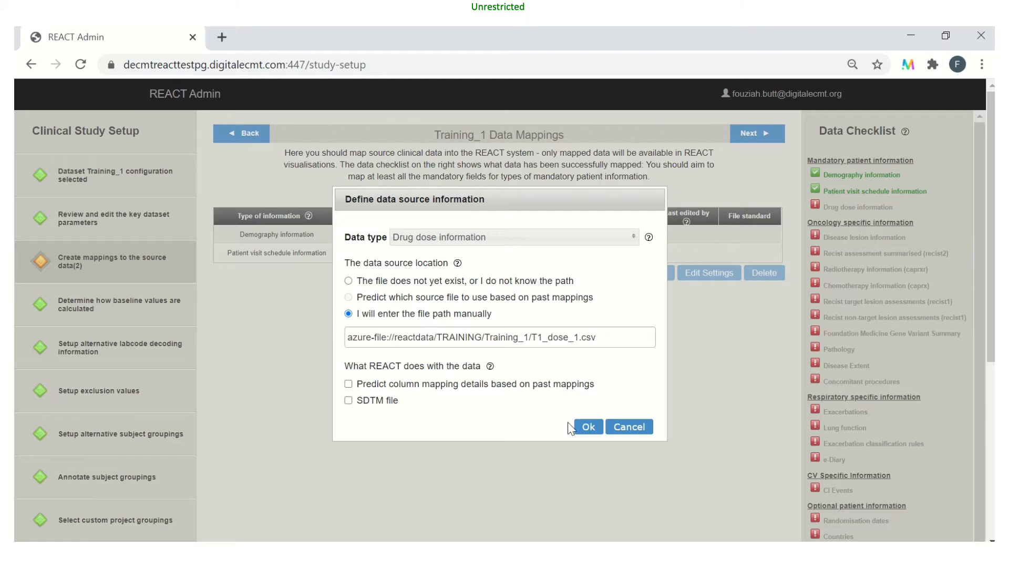
pyautogui.click(586, 428)
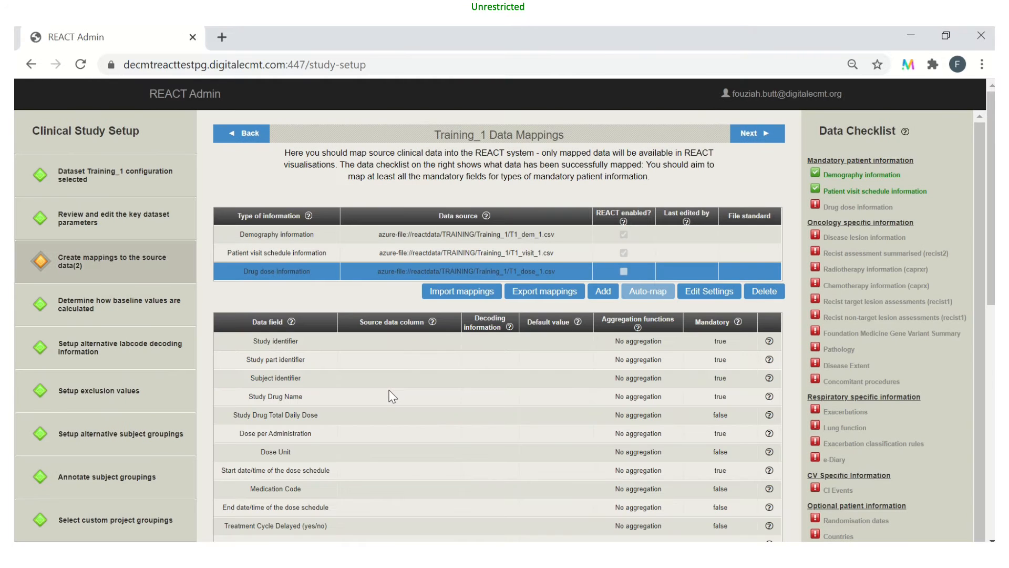
# Map the drug dose field Study identifier to source column STUDY and Study part identifier to PART.
pyautogui.scroll(-2, 392, 396)
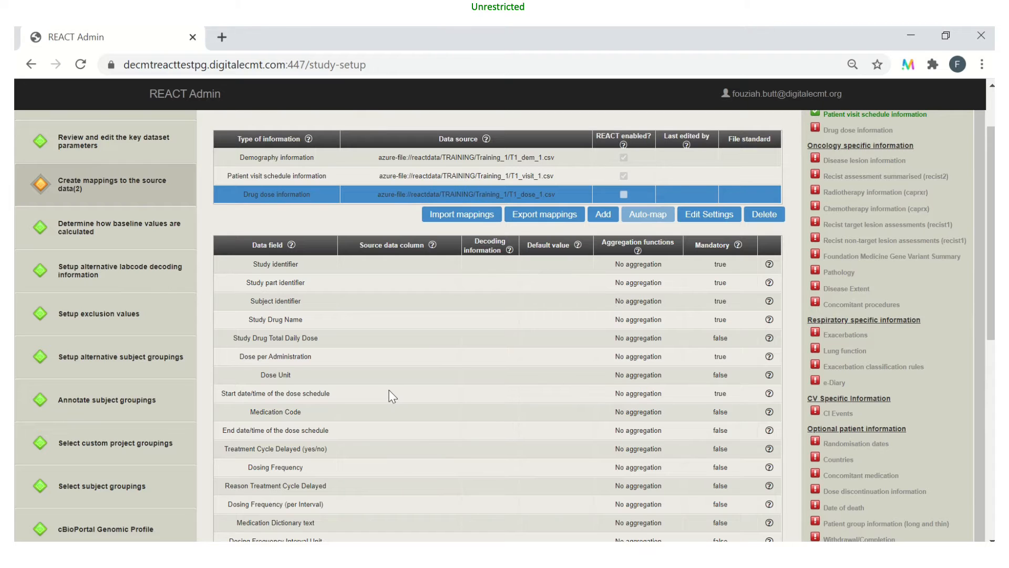
pyautogui.scroll(-2, 391, 396)
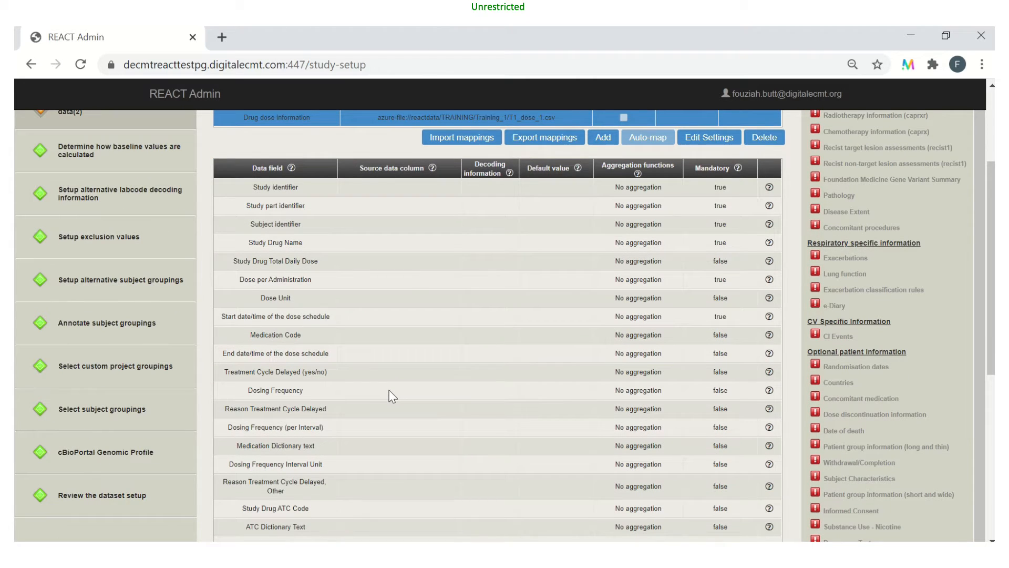
pyautogui.scroll(-6, 391, 396)
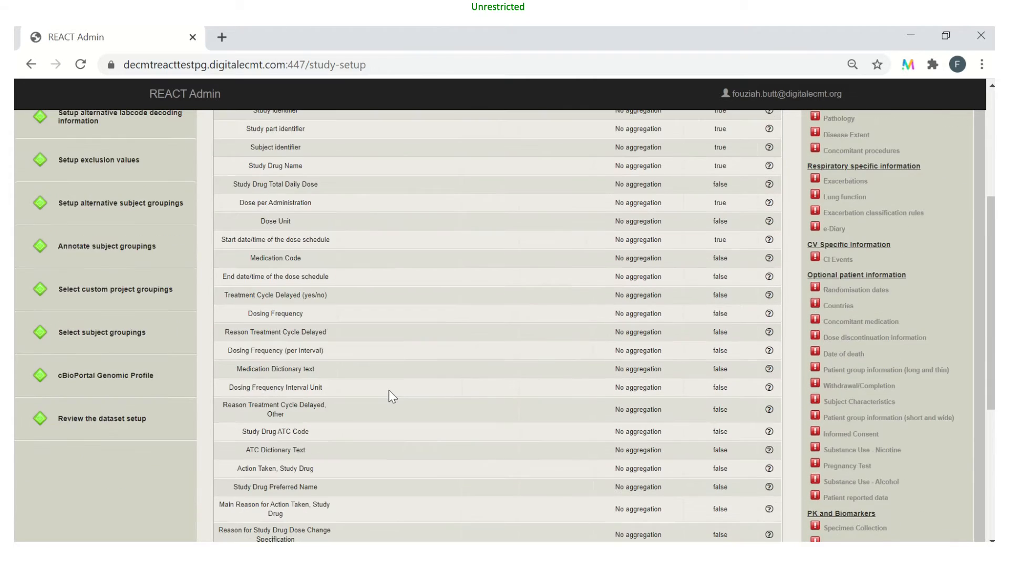
pyautogui.scroll(-3, 392, 396)
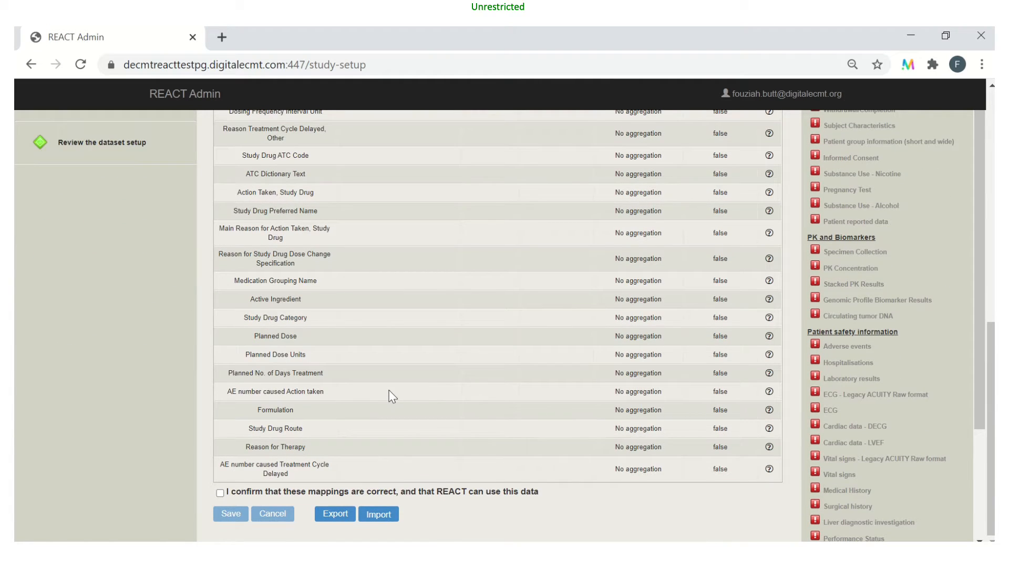
pyautogui.scroll(6, 392, 396)
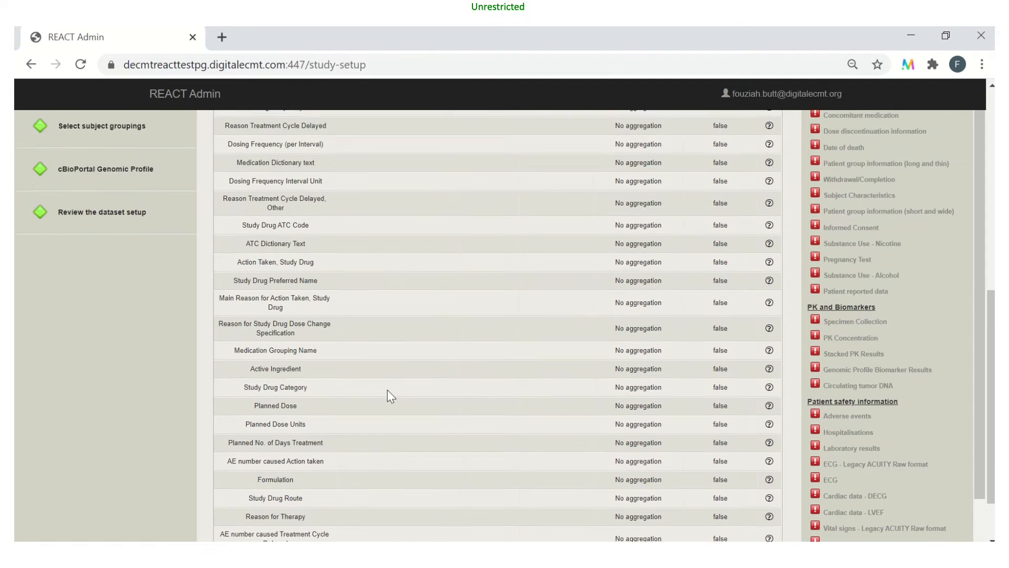
pyautogui.scroll(6, 392, 396)
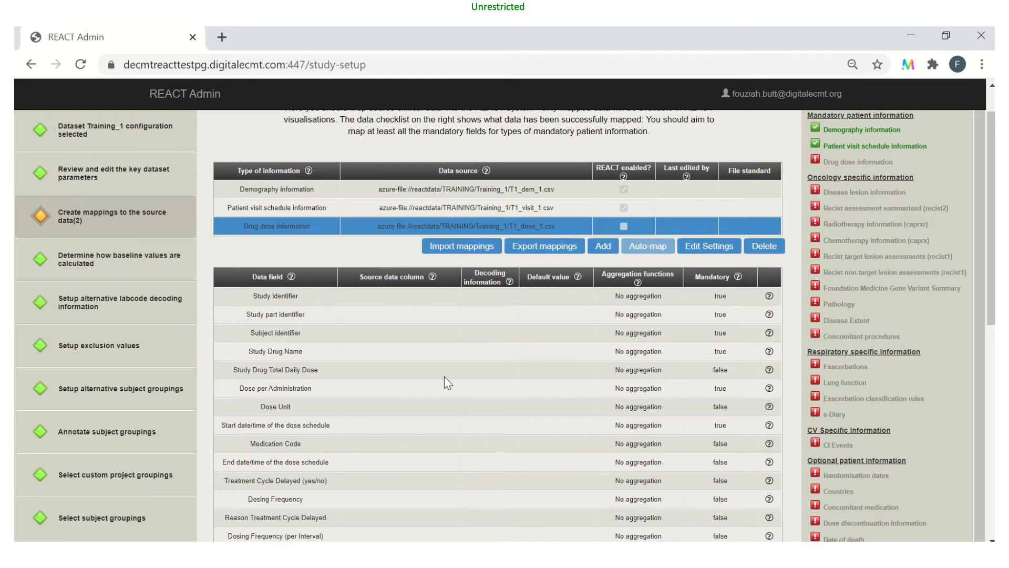
pyautogui.click(384, 301)
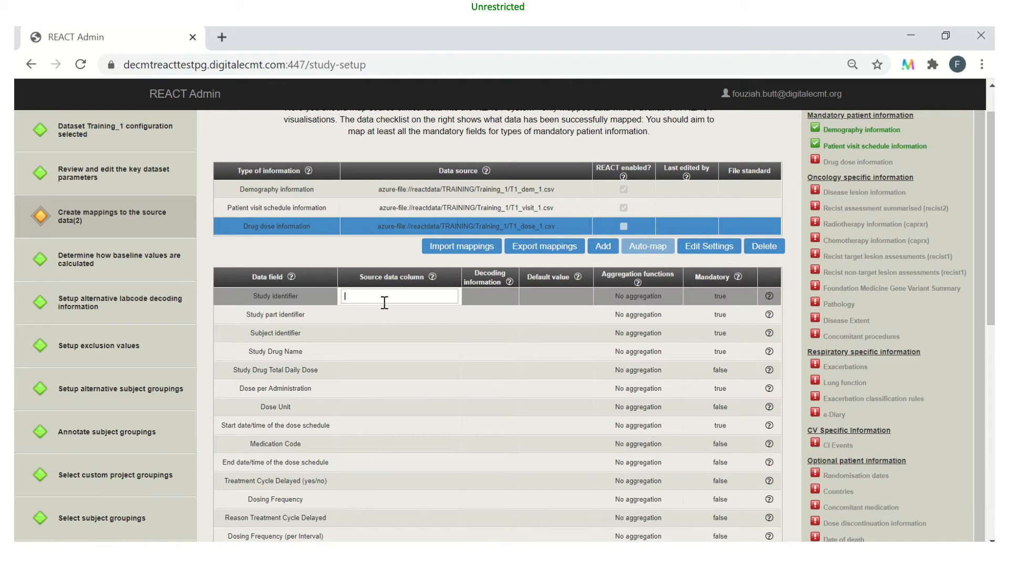
pyautogui.write('s')
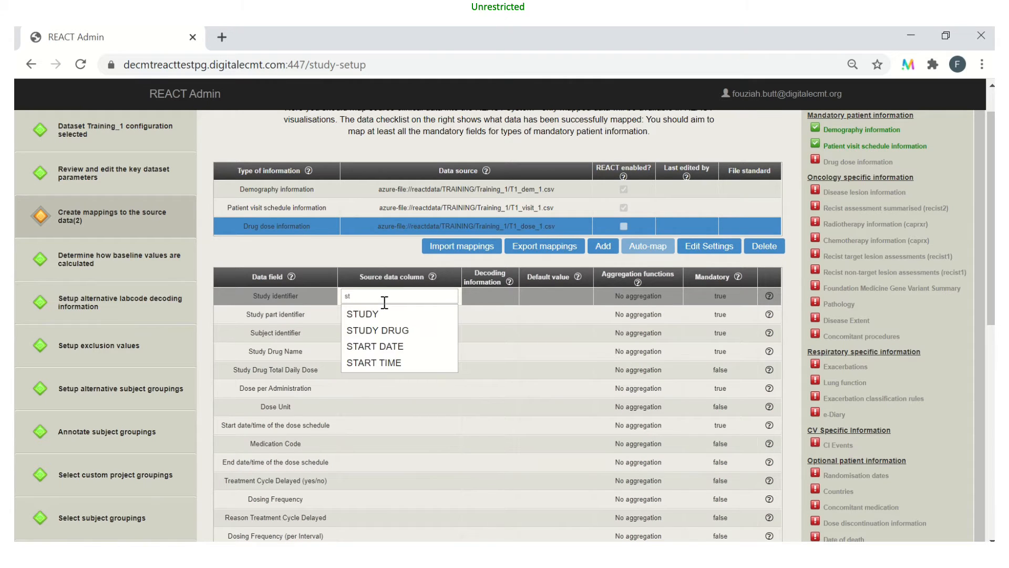
pyautogui.write('t')
pyautogui.click(379, 315)
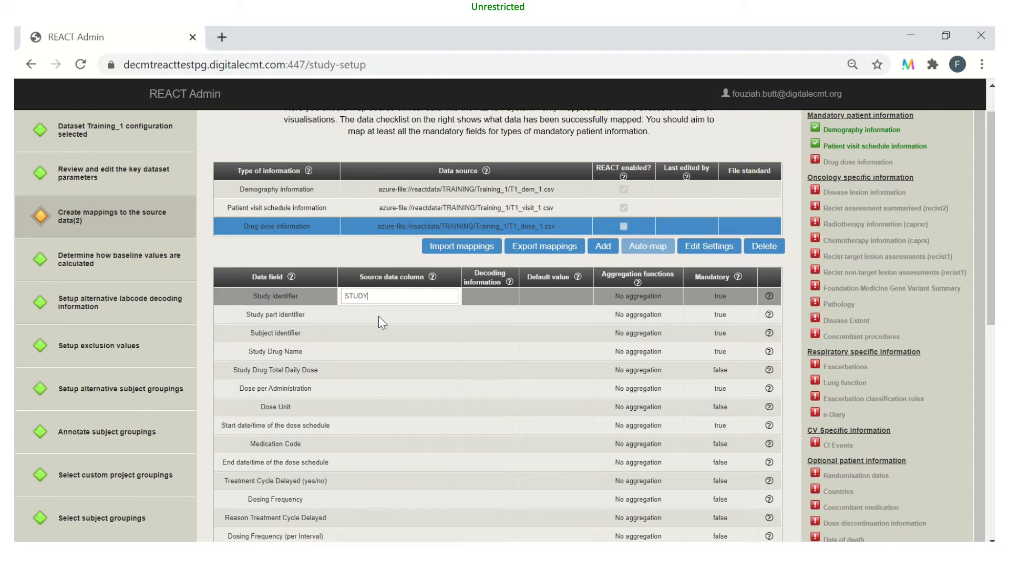
pyautogui.click(378, 316)
pyautogui.write('p')
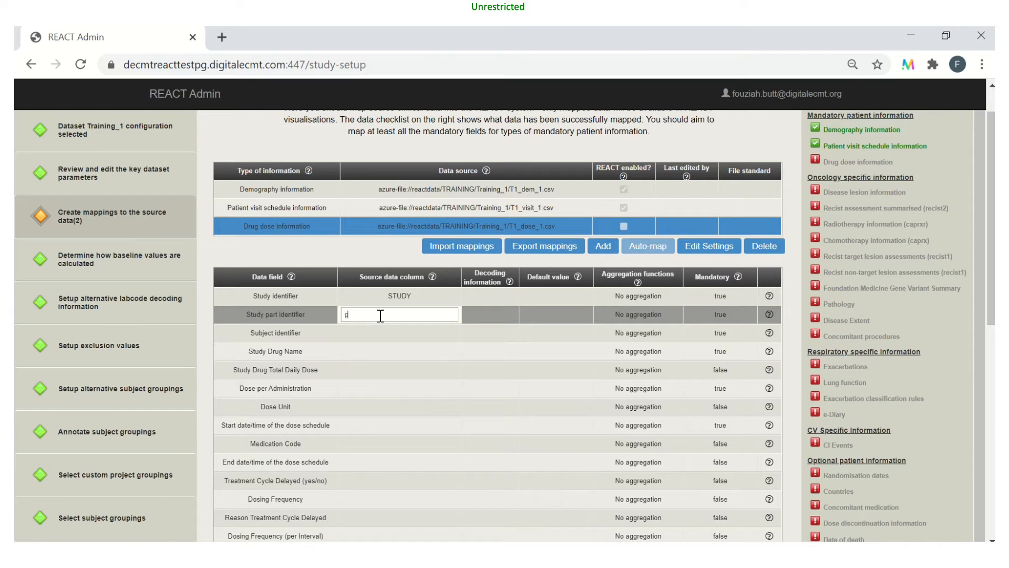
pyautogui.click(380, 328)
# Map Subject identifier to source column SUBJECT and Study Drug Name to STUDY DRUG.
pyautogui.click(380, 331)
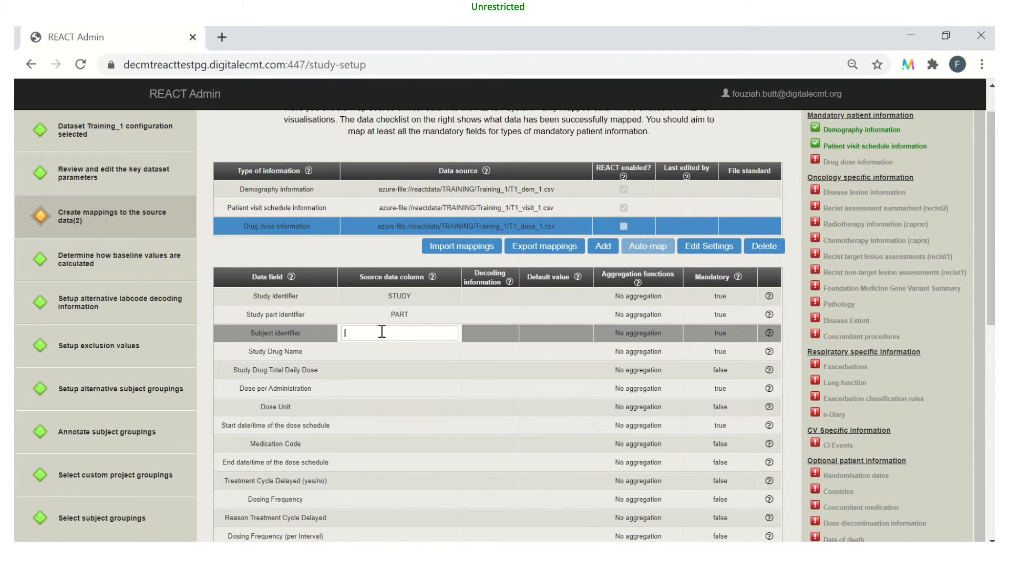
pyautogui.write('sub')
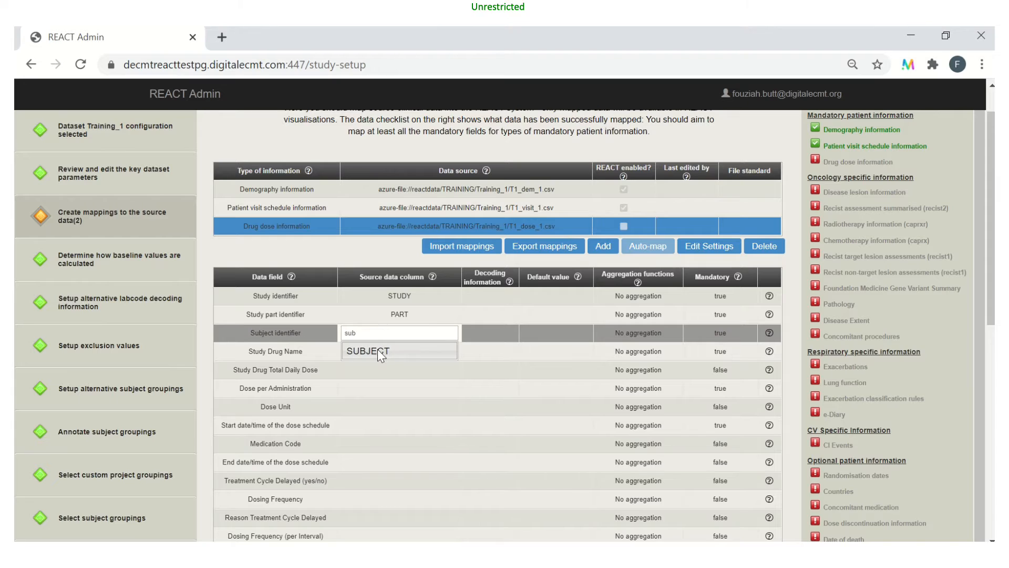
pyautogui.click(377, 349)
pyautogui.click(377, 358)
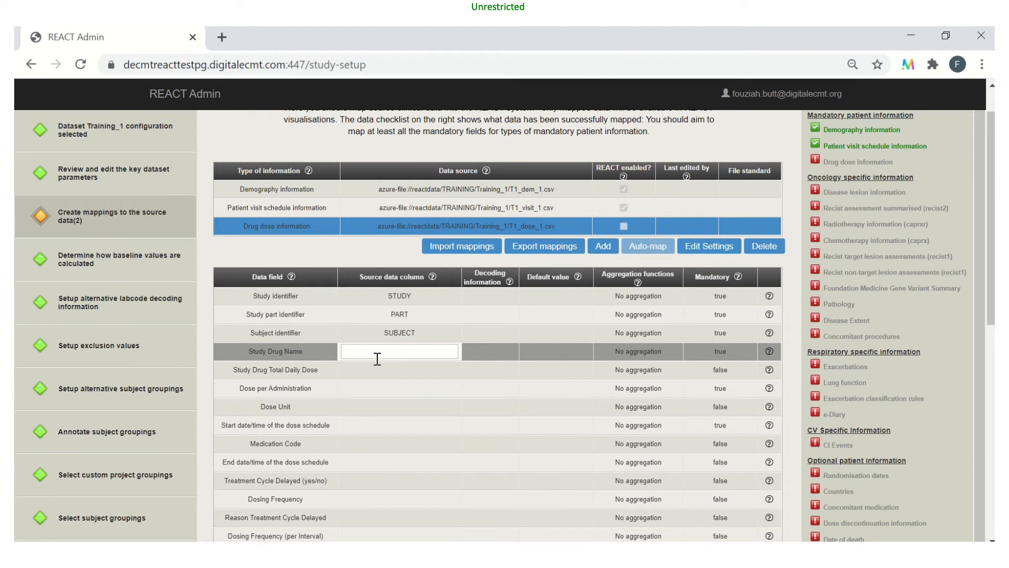
pyautogui.write('d')
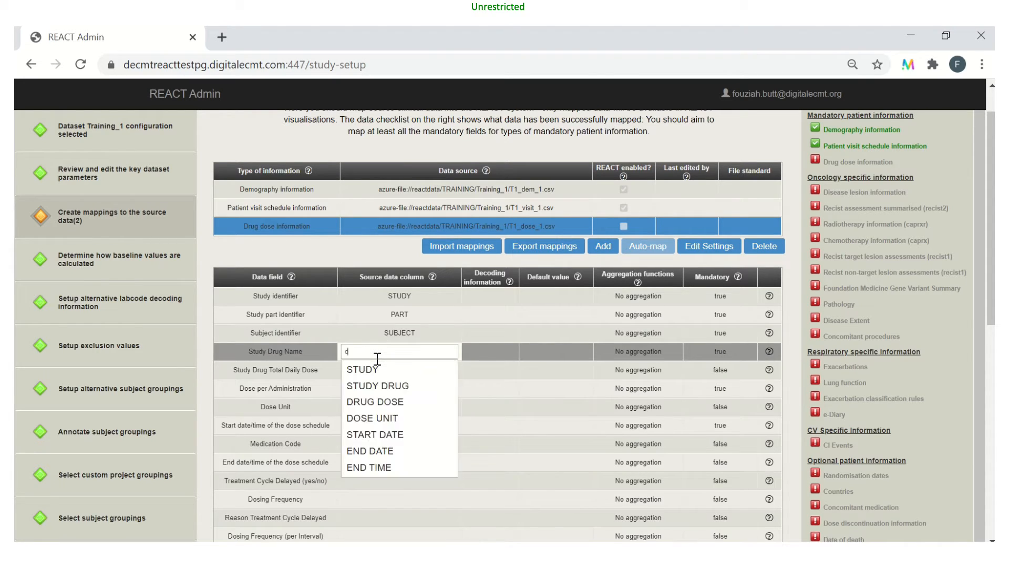
pyautogui.click(376, 385)
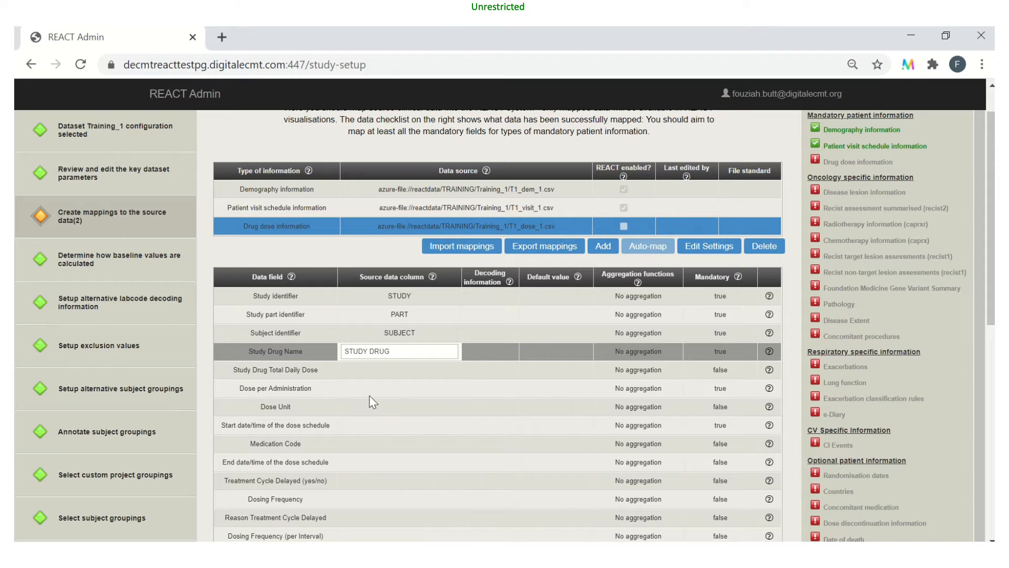
# Map Dose per Administration to source column DRUG DOSE and Dose Unit to DOSE UNIT.
pyautogui.click(371, 389)
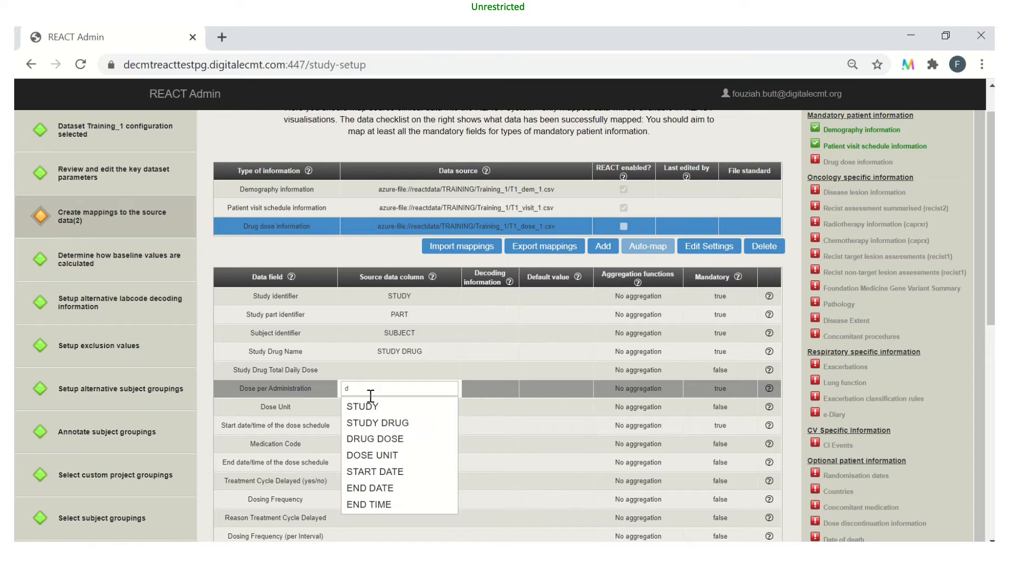
pyautogui.click(374, 438)
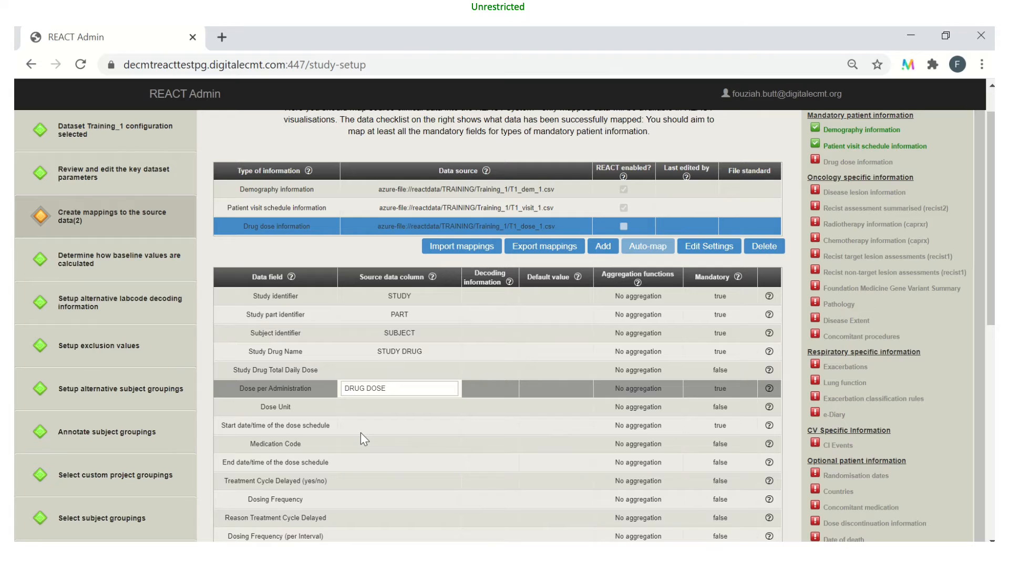
pyautogui.click(361, 432)
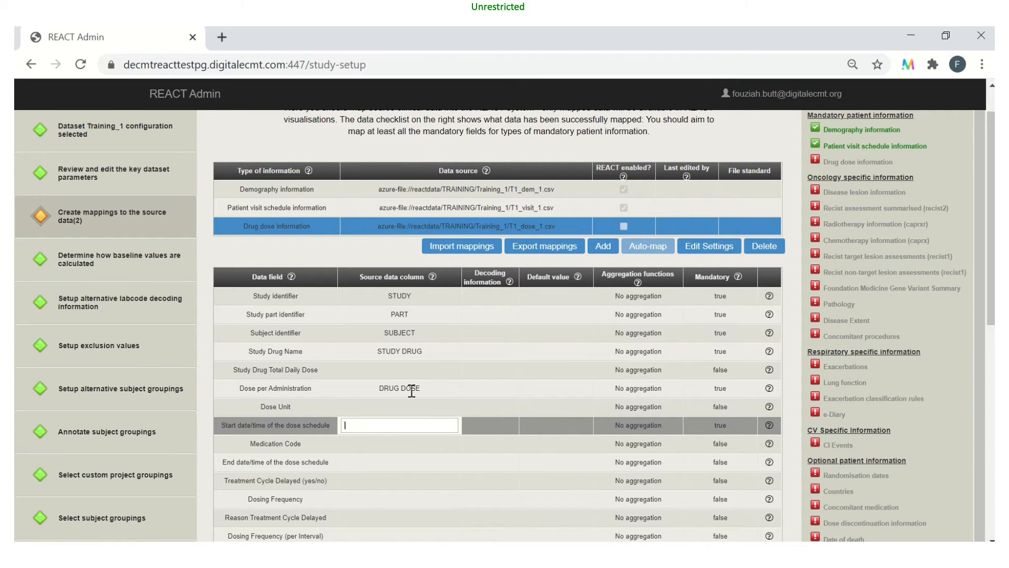
pyautogui.click(380, 406)
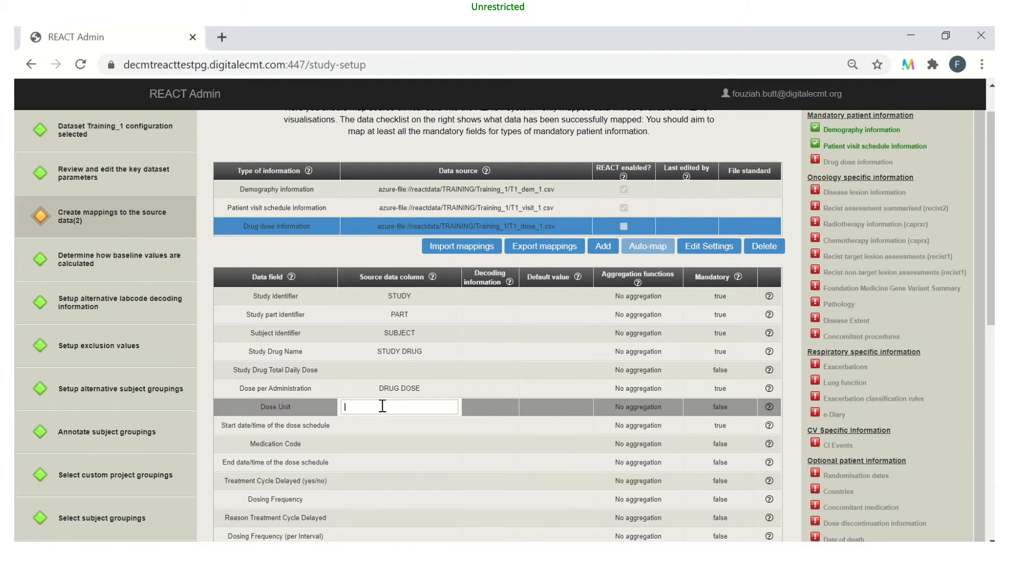
pyautogui.rightClick(383, 406)
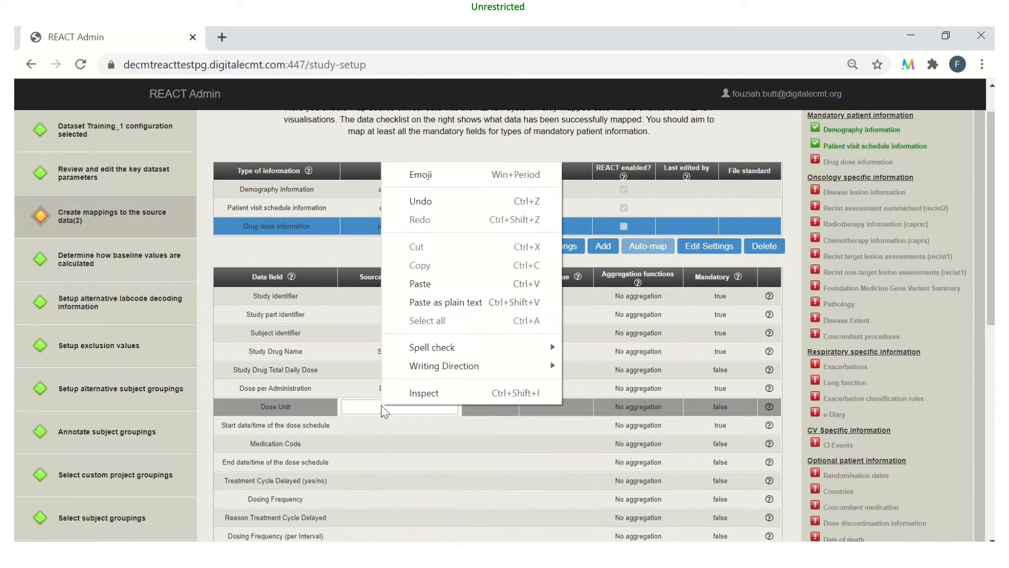
pyautogui.click(376, 405)
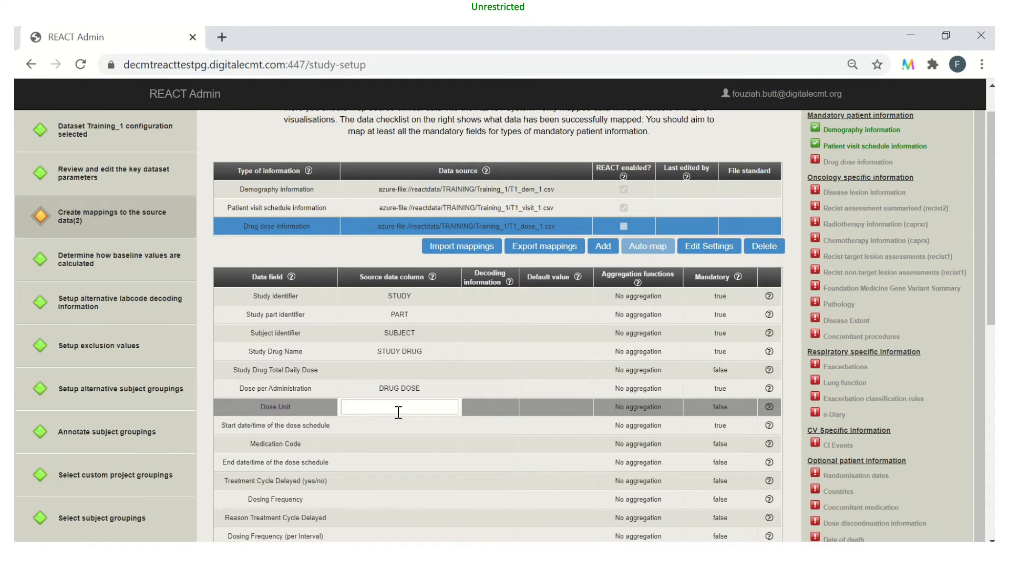
pyautogui.write('u')
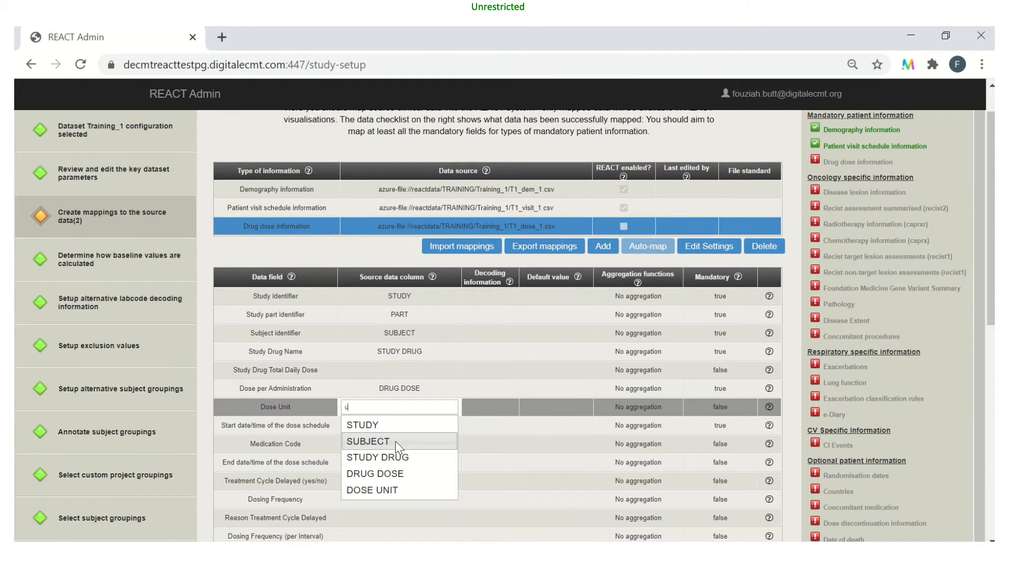
pyautogui.click(389, 489)
# Map Start date/time of the dose schedule to source column START DATE, keeping its aggregation function at No aggregation.
pyautogui.click(363, 427)
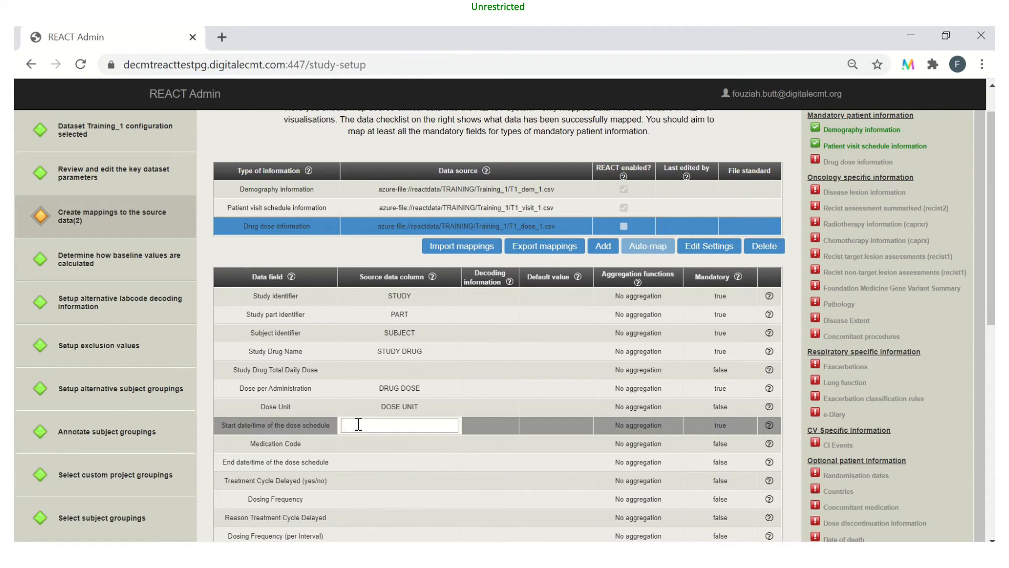
pyautogui.write('st')
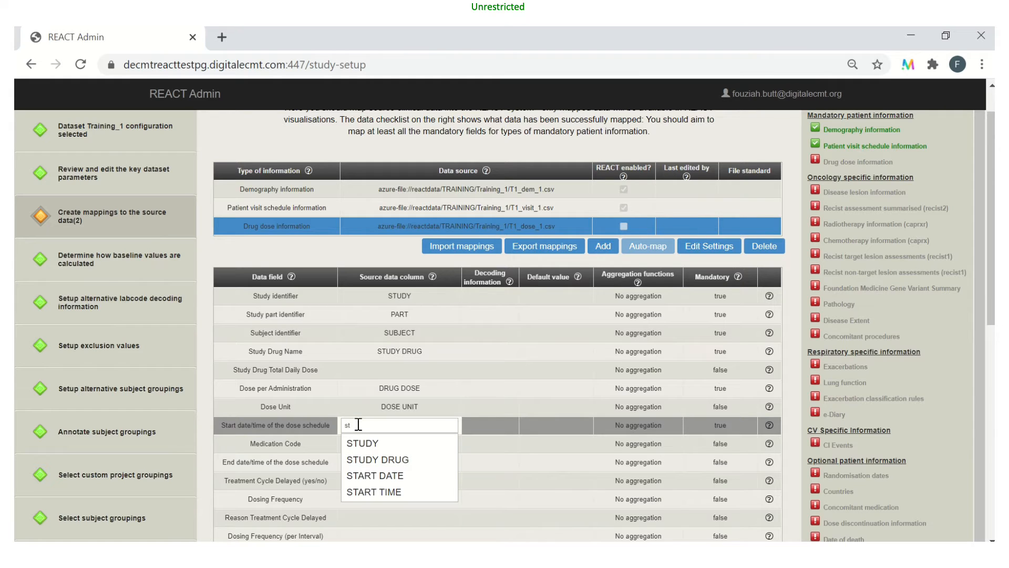
pyautogui.click(374, 471)
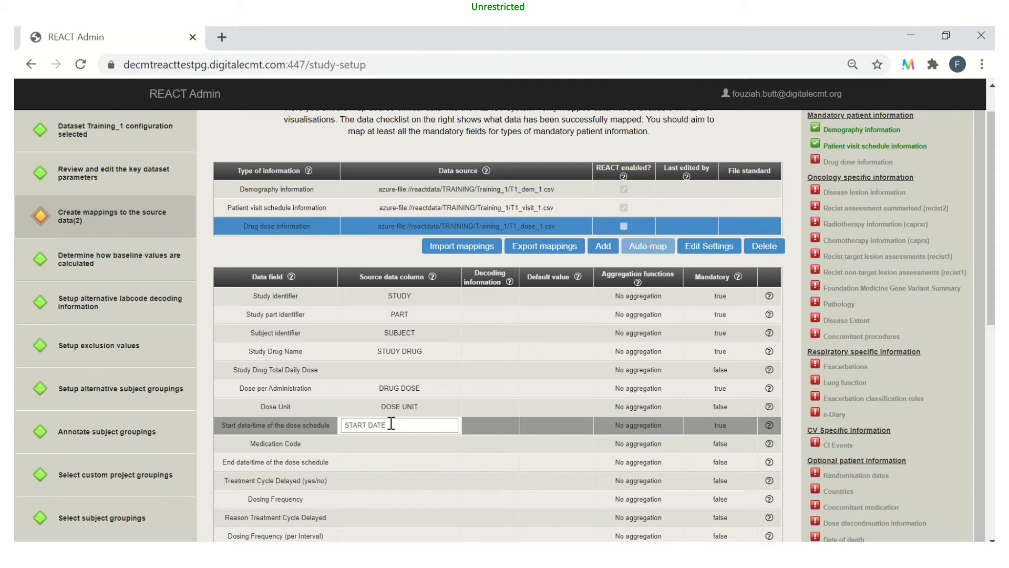
pyautogui.click(619, 425)
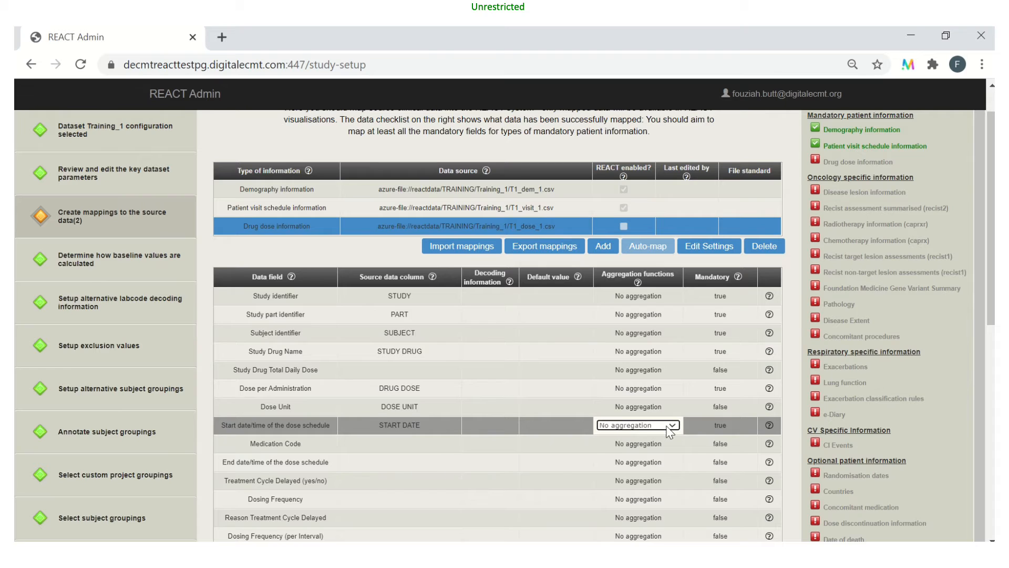
pyautogui.click(398, 431)
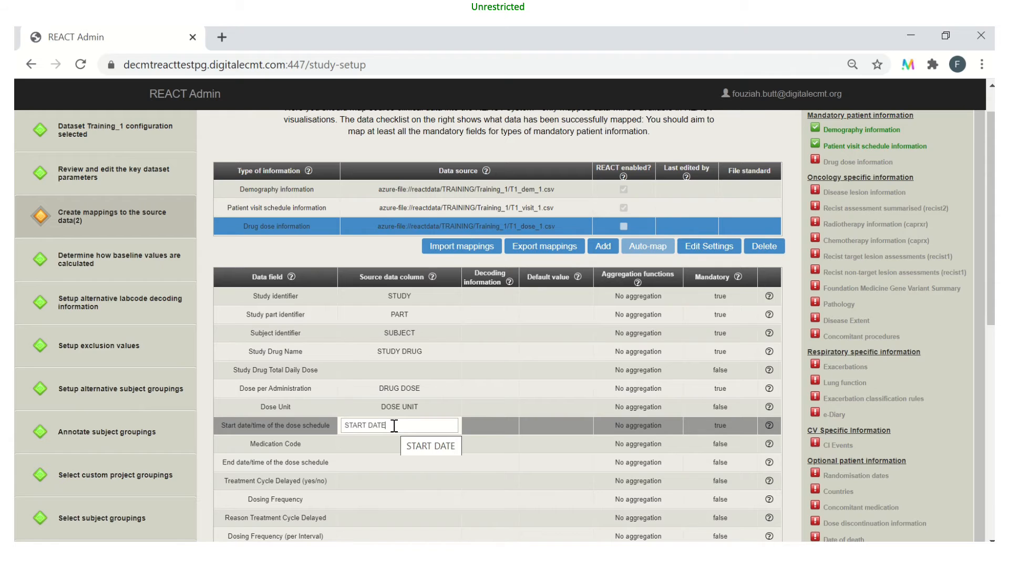
# Confirm that the drug dose mappings are correct and that REACT can use the data, save them, and return to the data source list.
pyautogui.scroll(-6, 393, 426)
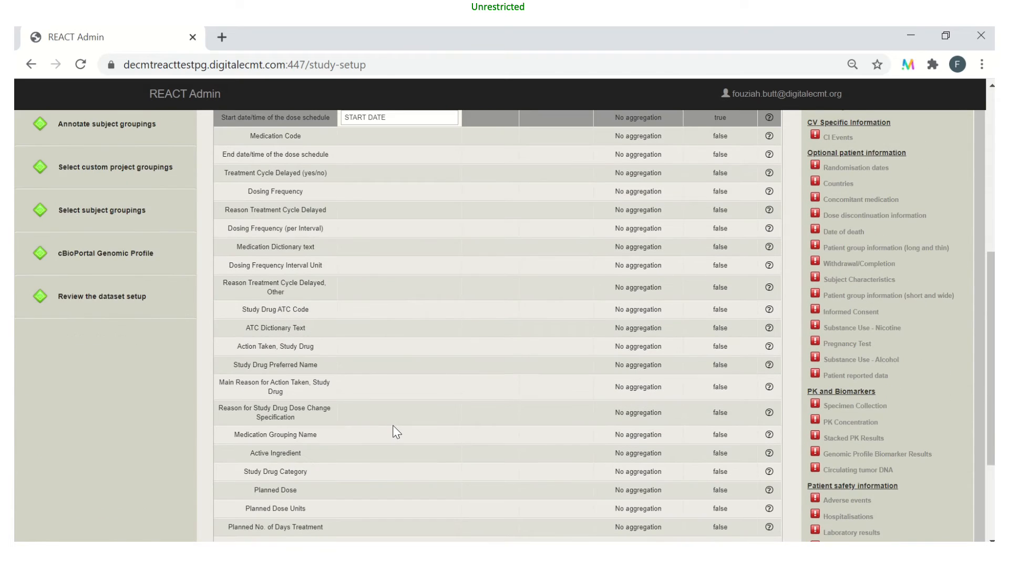
pyautogui.scroll(-3, 394, 427)
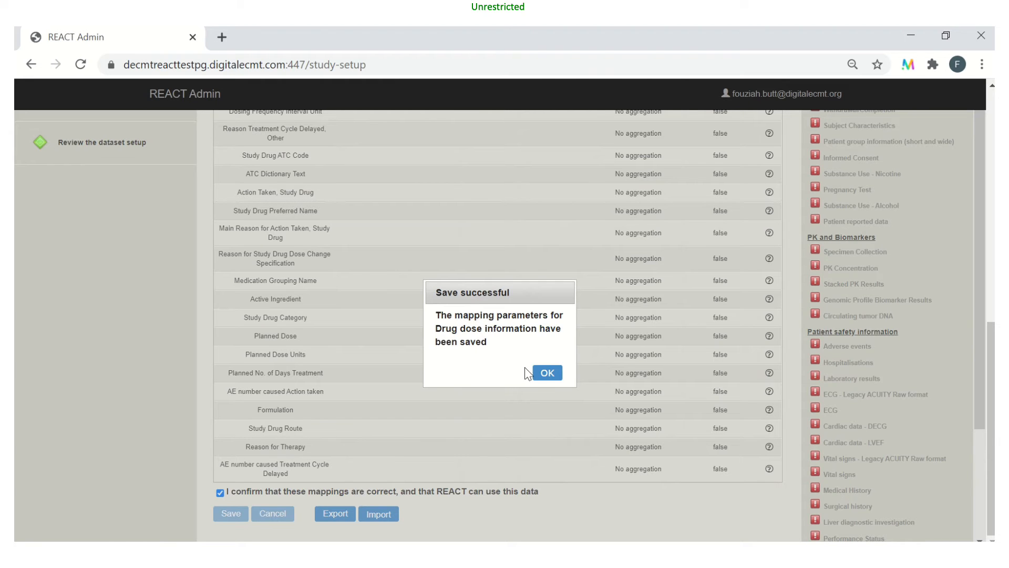
pyautogui.click(545, 374)
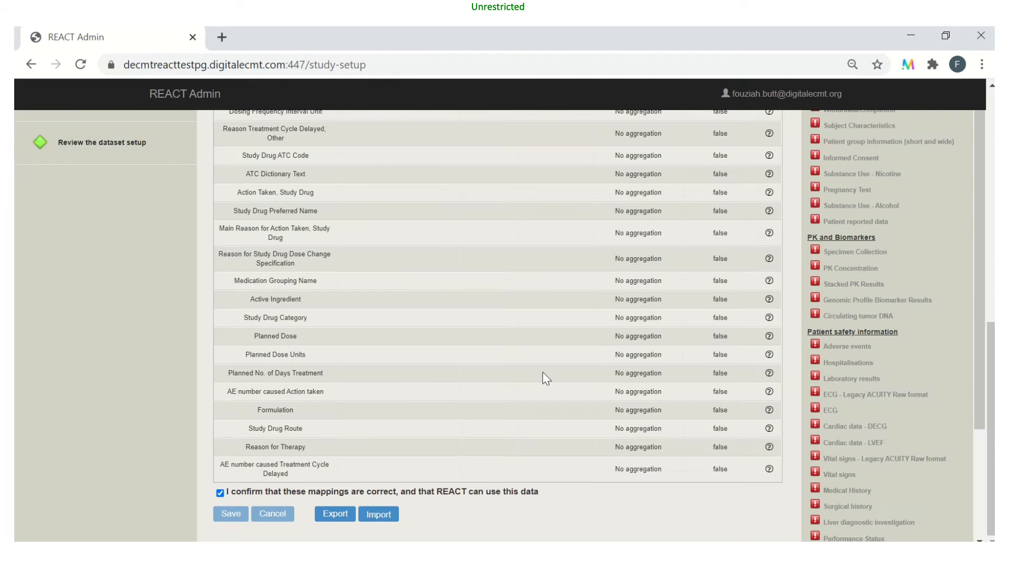
pyautogui.scroll(2, 456, 381)
pyautogui.scroll(5, 456, 381)
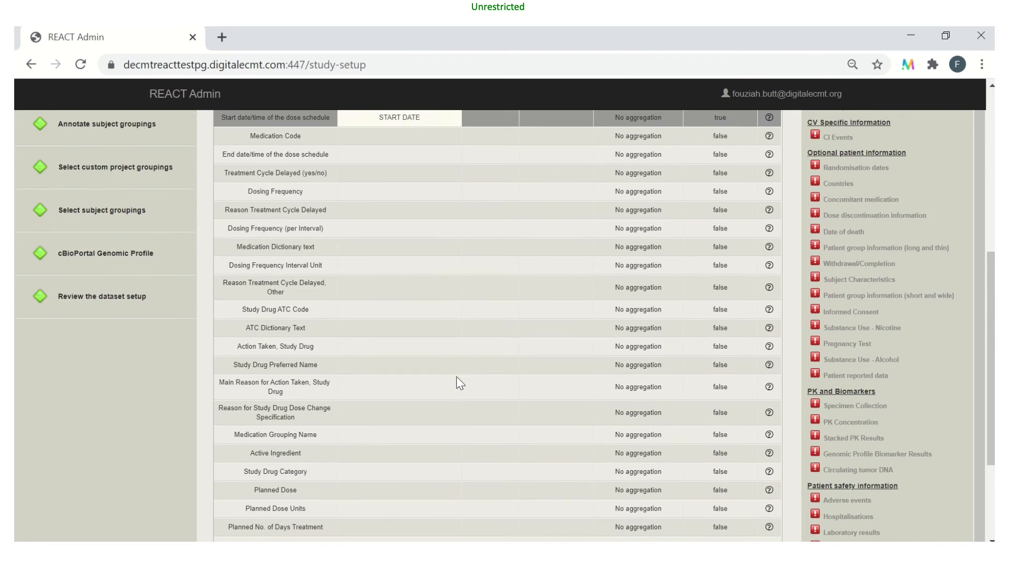
pyautogui.scroll(2, 457, 382)
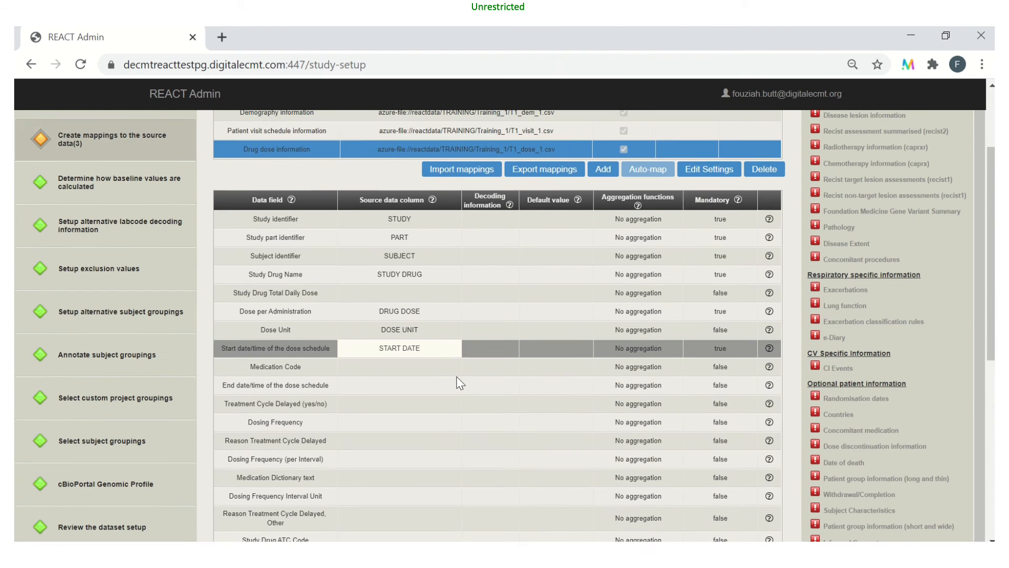
pyautogui.scroll(2, 456, 381)
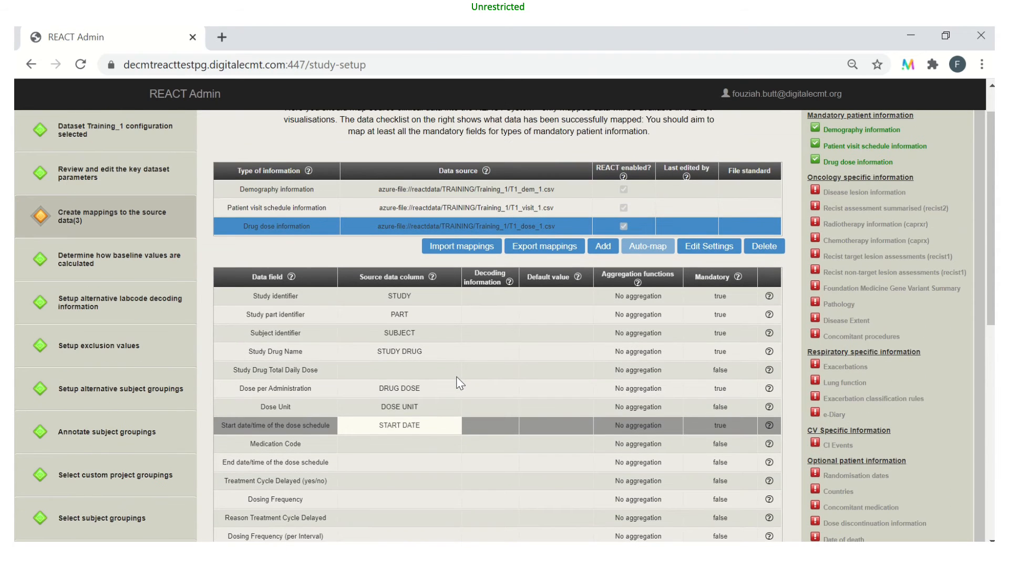